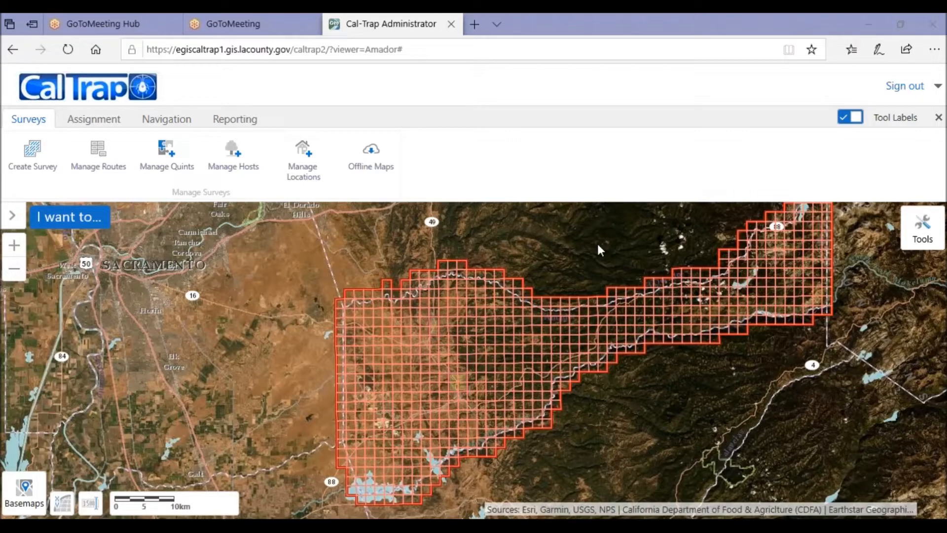
# Step: Open location management and select an existing site's parcel in a residential area to show its details
pyautogui.click(307, 159)
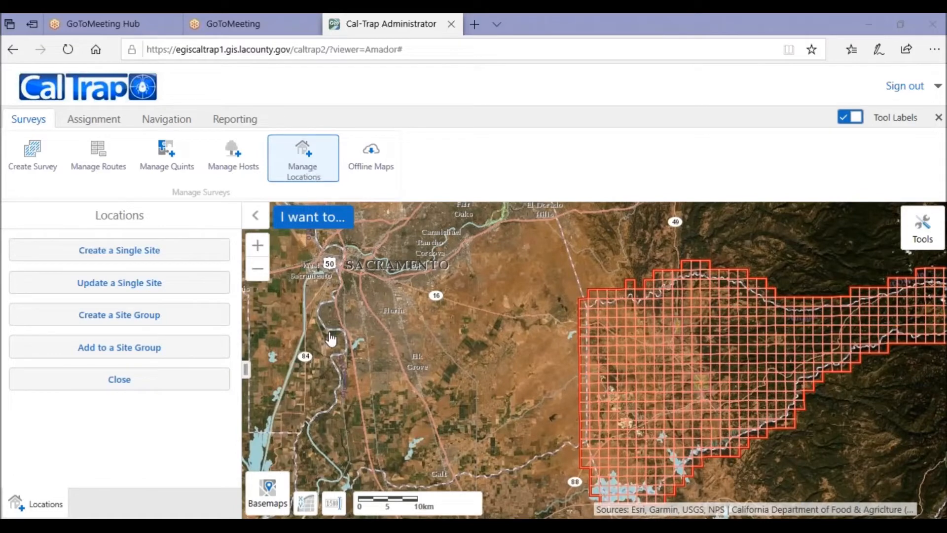
pyautogui.moveTo(332, 340); pyautogui.dragTo(210, 339)
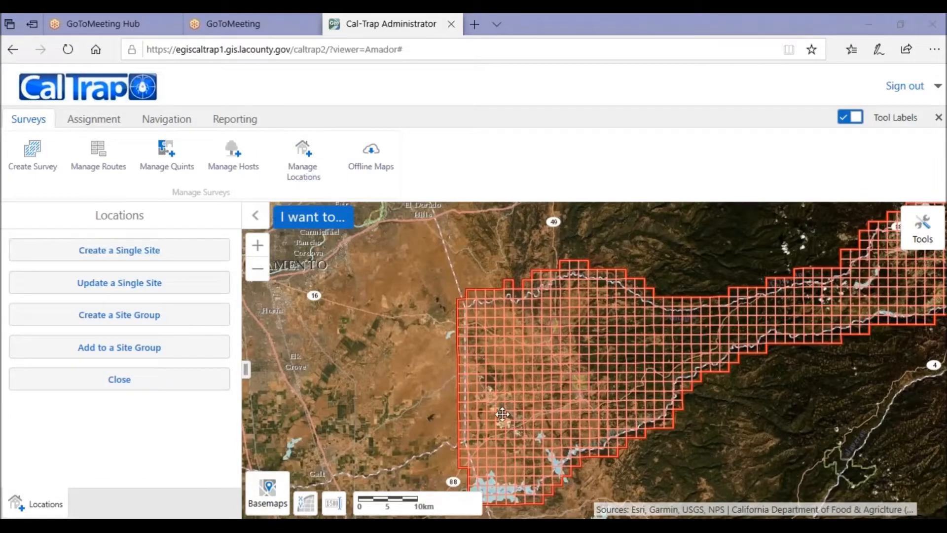
pyautogui.scroll(5, 507, 419)
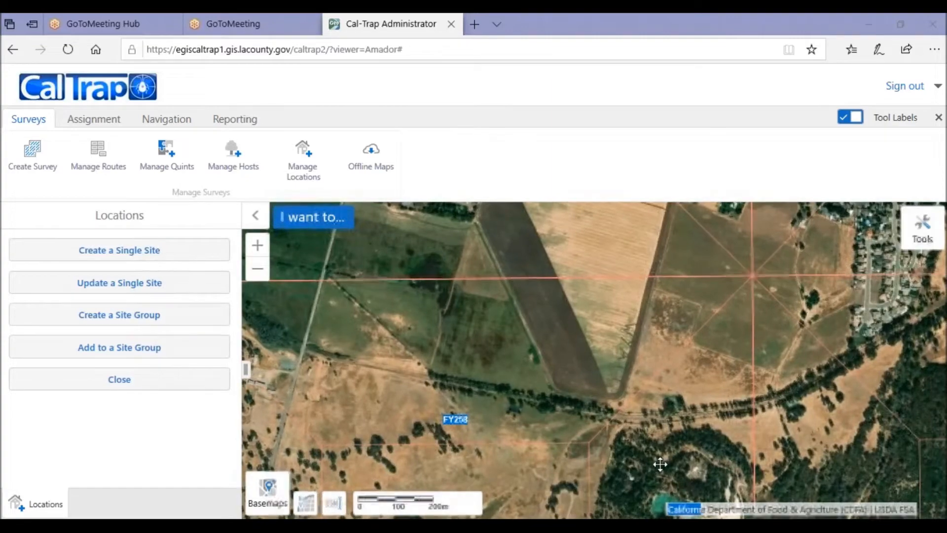
pyautogui.moveTo(375, 241); pyautogui.dragTo(870, 506)
pyautogui.moveTo(648, 235); pyautogui.dragTo(382, 407)
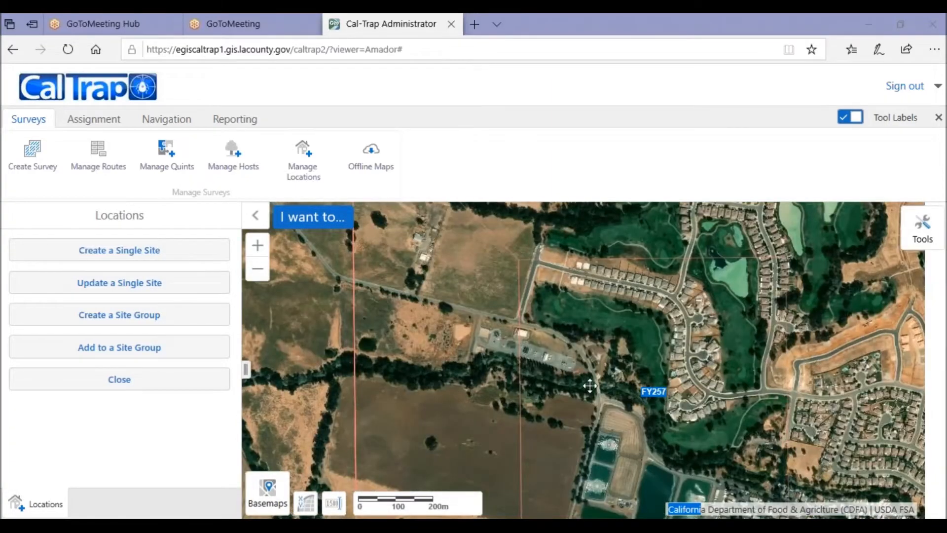
pyautogui.moveTo(797, 358); pyautogui.dragTo(434, 302)
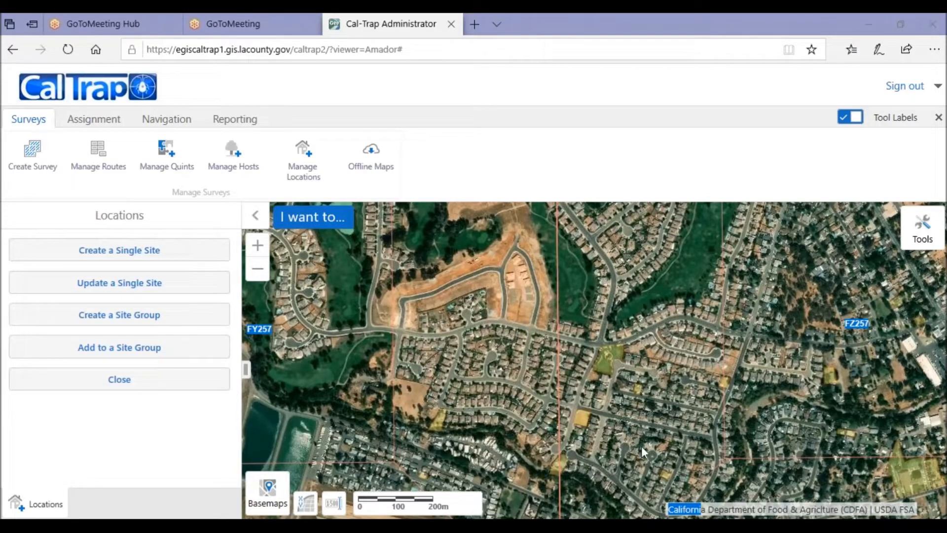
pyautogui.scroll(5, 622, 432)
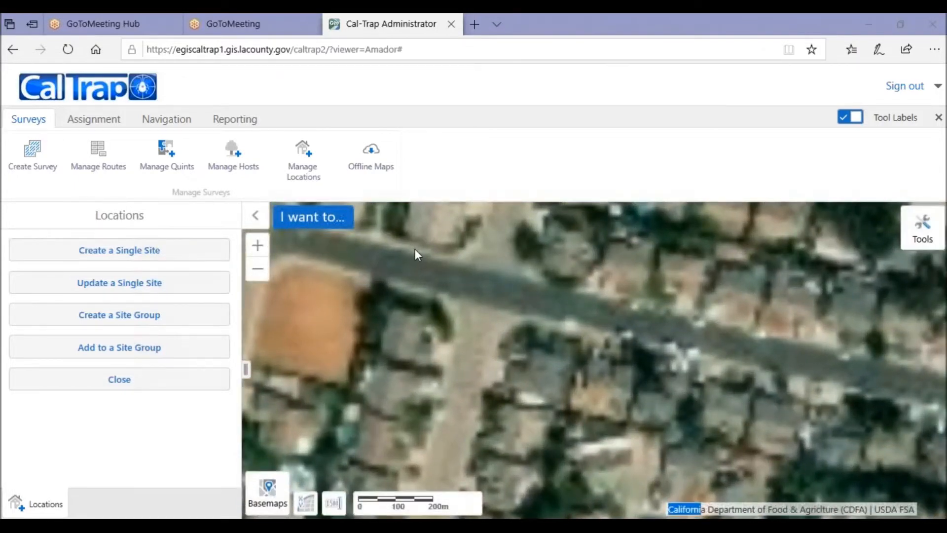
pyautogui.moveTo(415, 250); pyautogui.dragTo(684, 295)
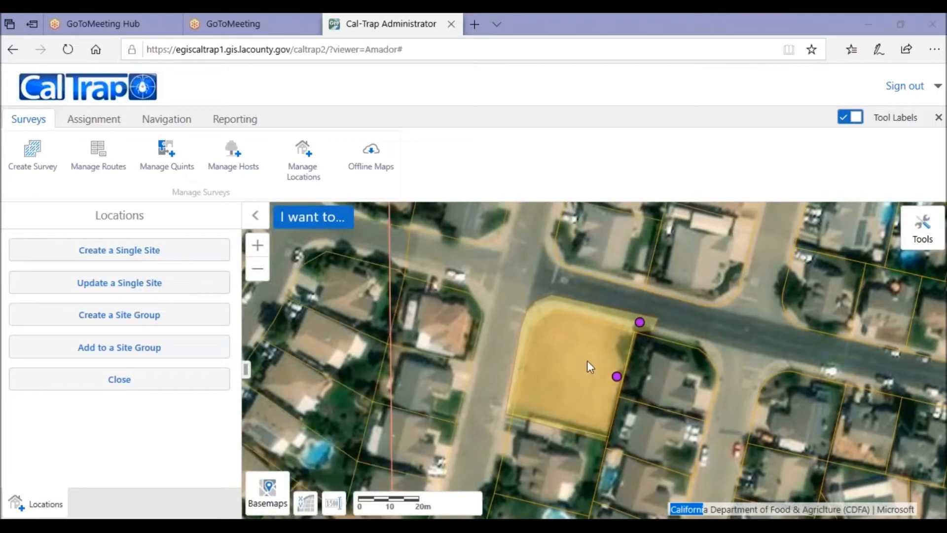
pyautogui.click(599, 381)
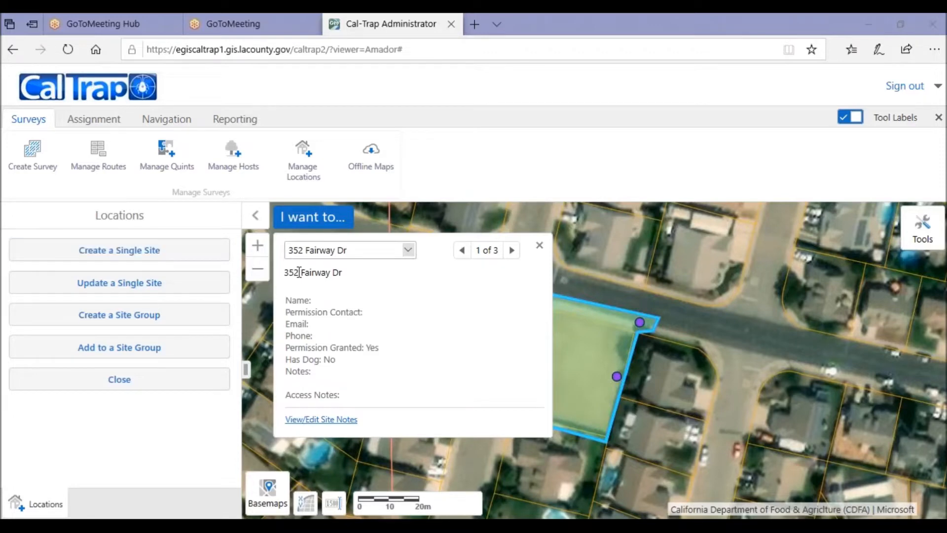
# Step: Browse through the three map-tip entries listed for the selected site
pyautogui.click(409, 253)
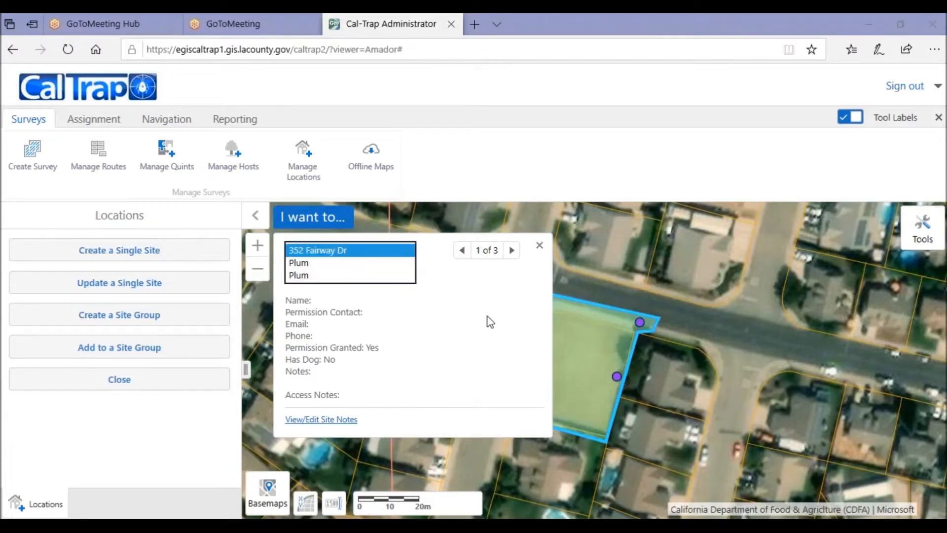
pyautogui.click(513, 251)
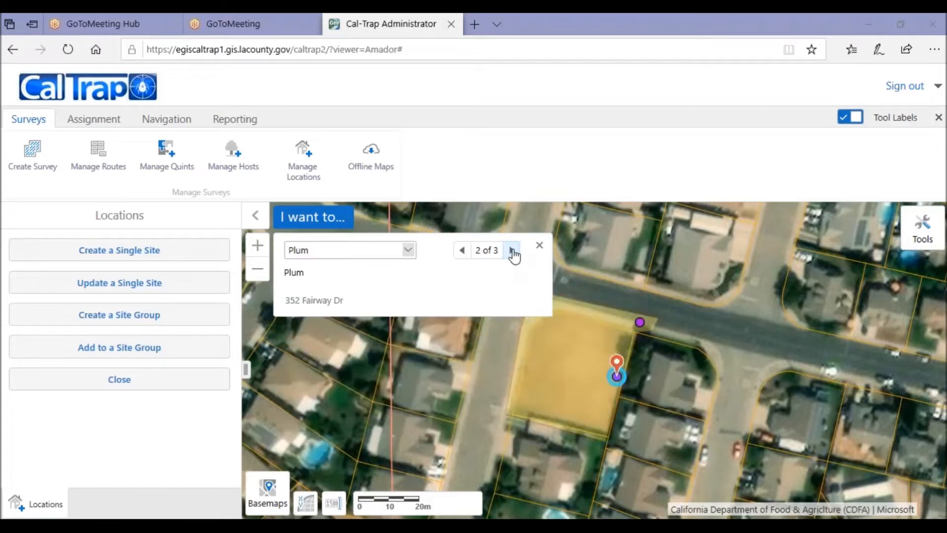
pyautogui.click(513, 251)
pyautogui.click(512, 251)
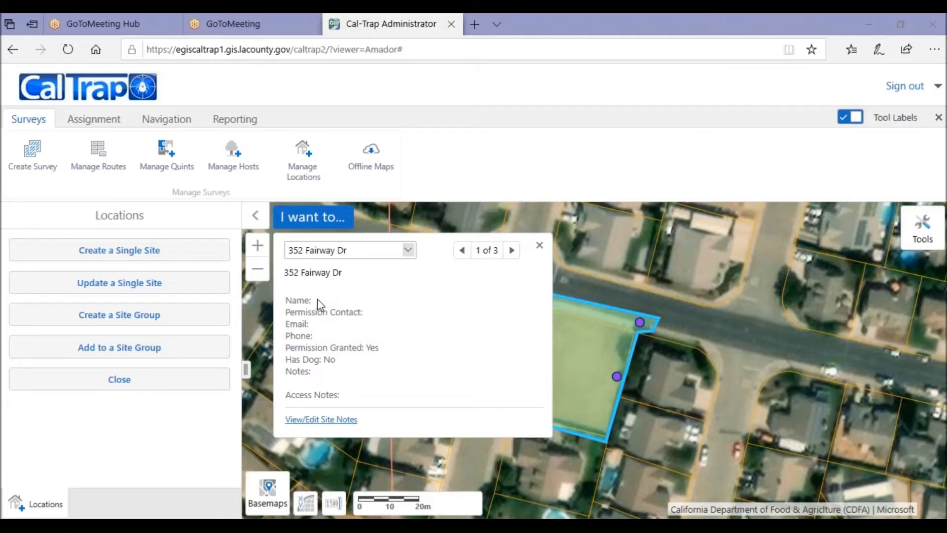
# Step: Open the site notes view, cancel it, and close the site popup
pyautogui.click(336, 420)
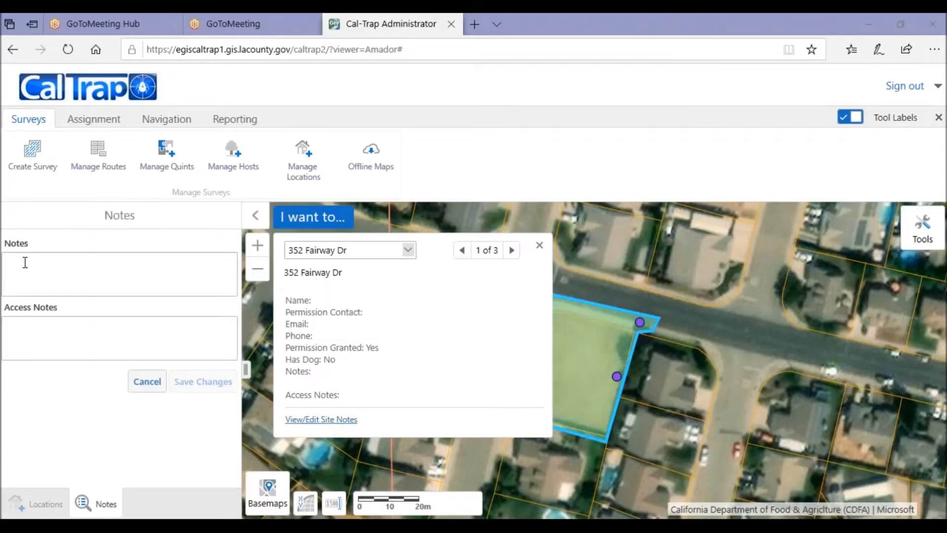
pyautogui.click(147, 385)
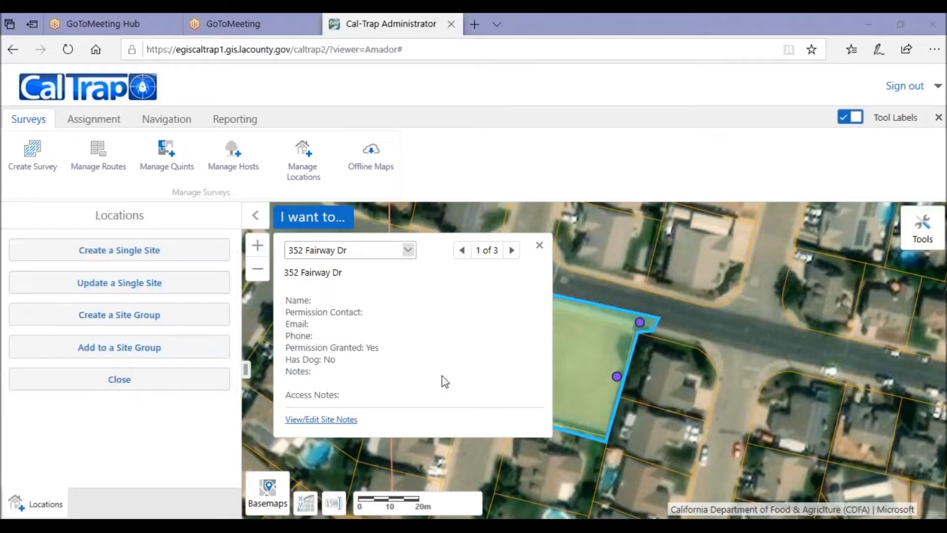
pyautogui.click(539, 246)
# Step: Start creating a single site by selecting a residential parcel on the map and continuing
pyautogui.scroll(-4, 686, 360)
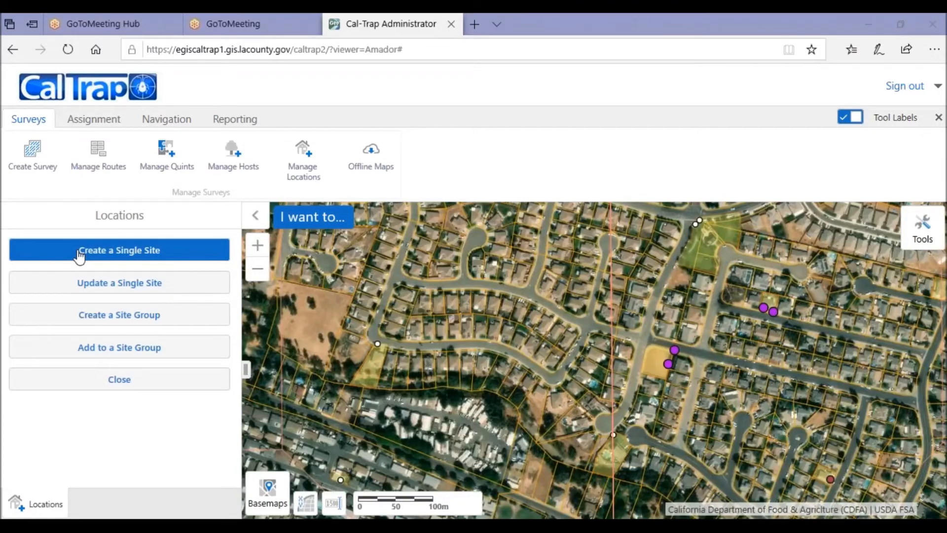
pyautogui.click(79, 252)
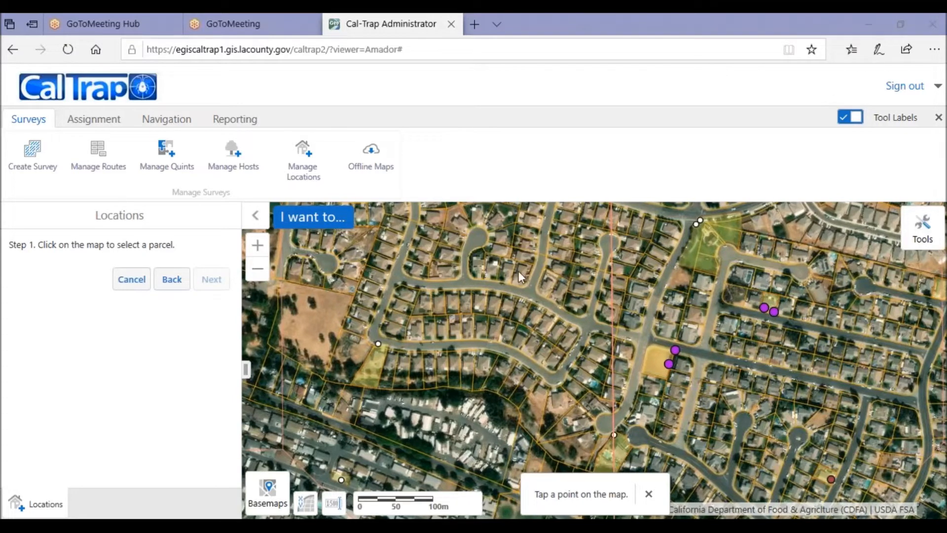
pyautogui.click(522, 274)
pyautogui.scroll(3, 571, 321)
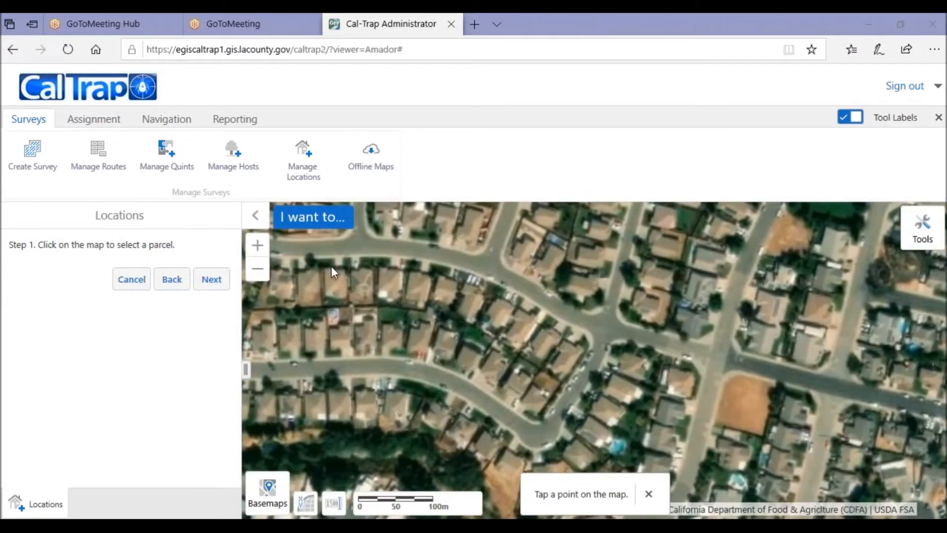
pyautogui.scroll(1, 331, 271)
pyautogui.click(214, 279)
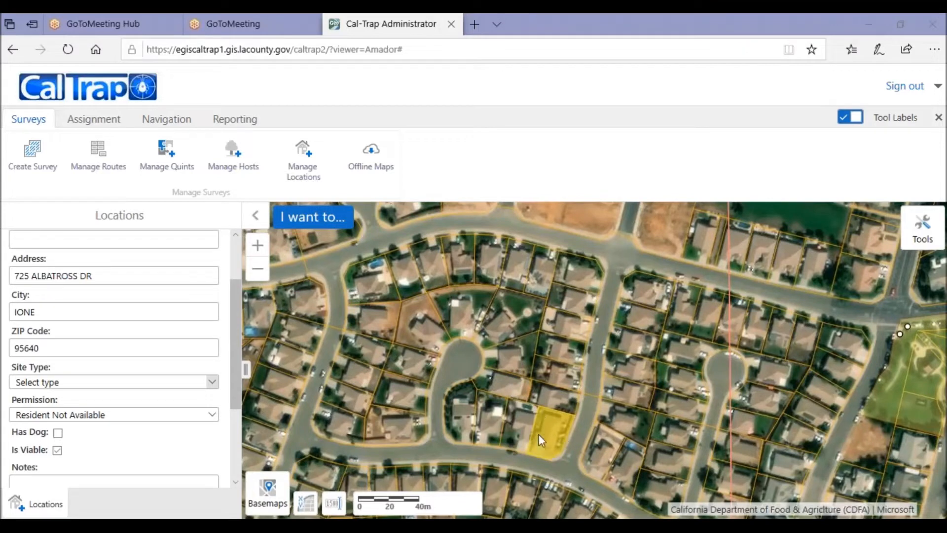
# Step: Name the site Demo Site and set its site type to Residential
pyautogui.scroll(2, 171, 334)
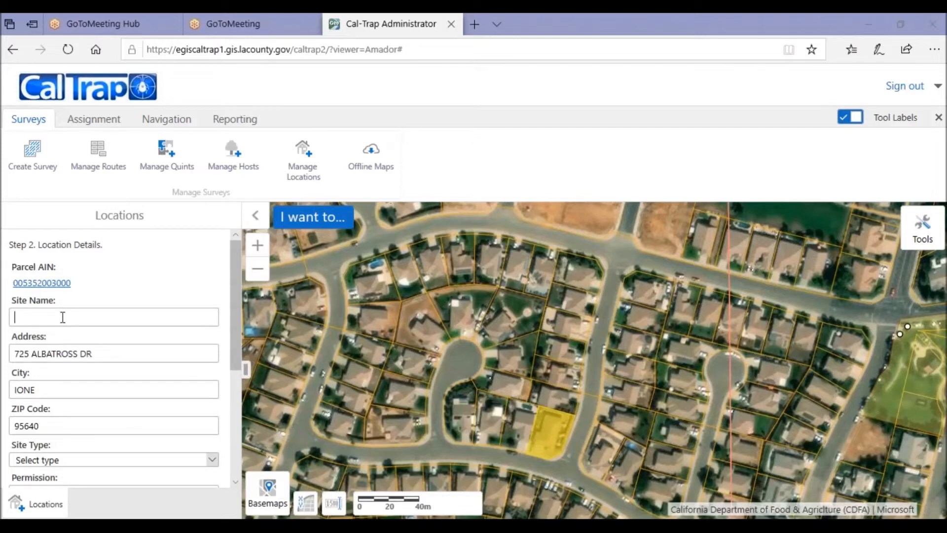
pyautogui.write('Demo Site')
pyautogui.scroll(-2, 38, 387)
pyautogui.scroll(-2, 36, 363)
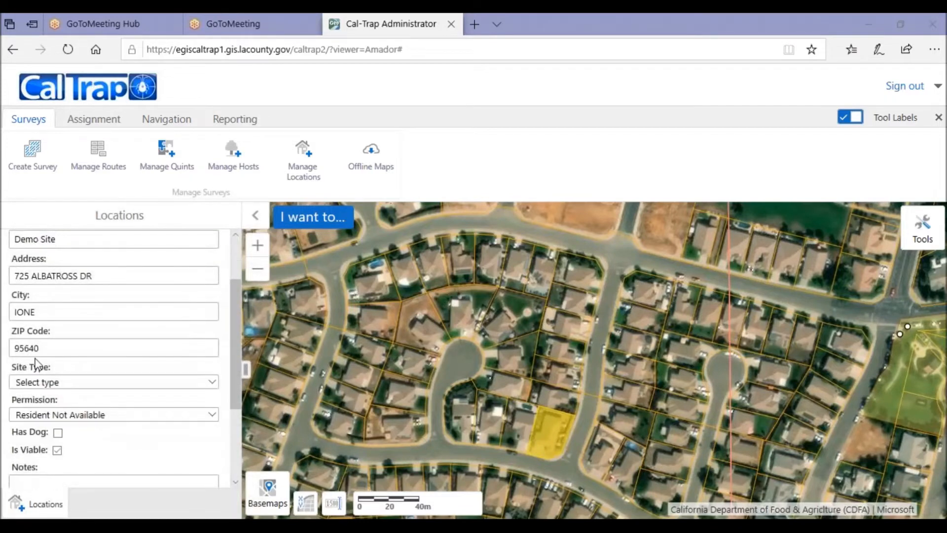
pyautogui.click(211, 343)
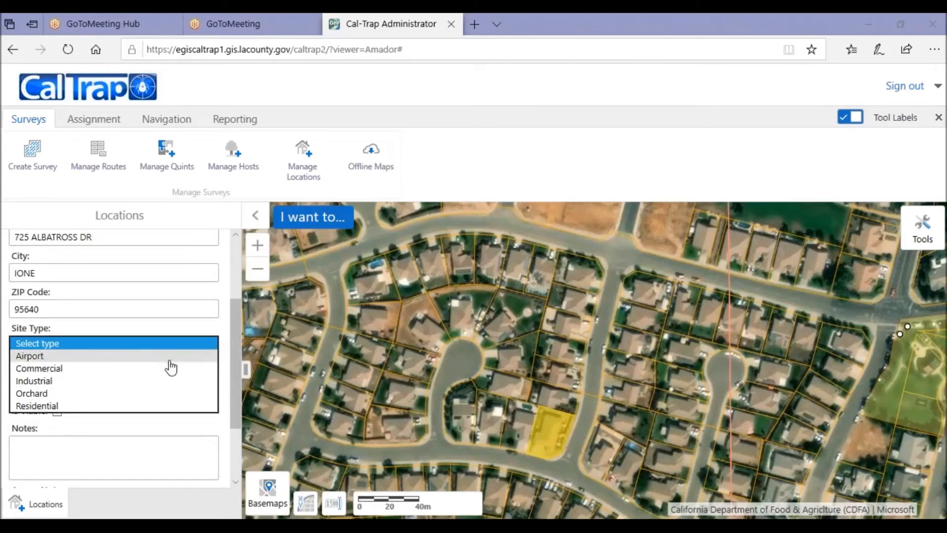
pyautogui.click(157, 406)
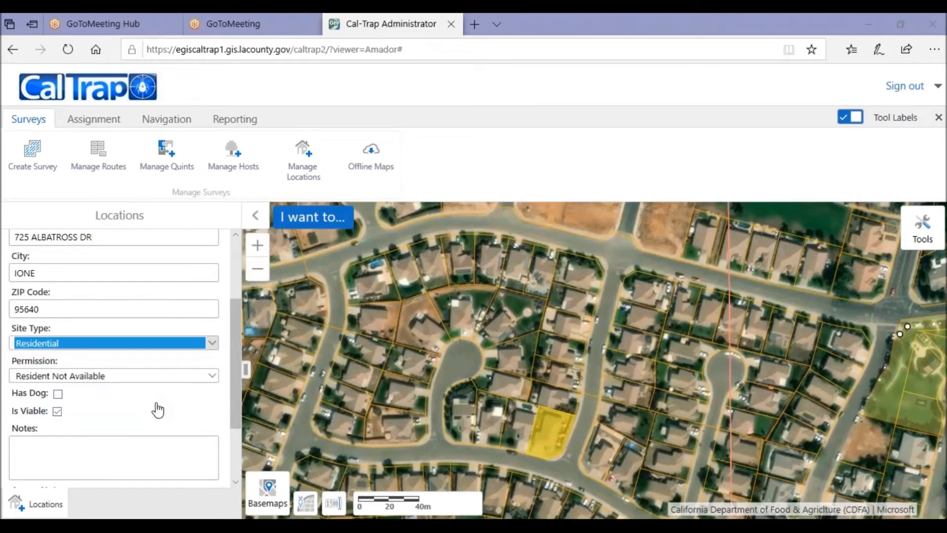
# Step: Set the permission to Permission Given and enter the contact's name
pyautogui.click(211, 375)
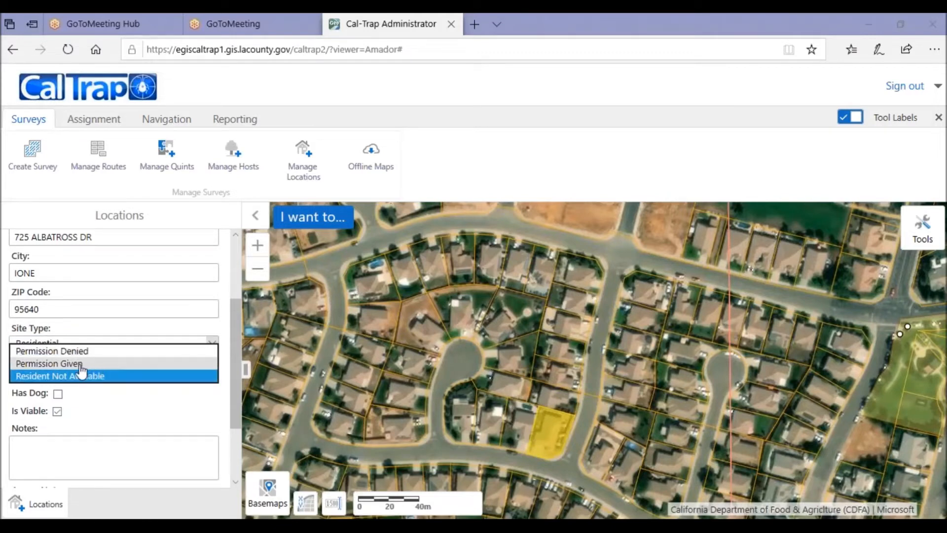
pyautogui.click(97, 363)
pyautogui.scroll(-3, 97, 358)
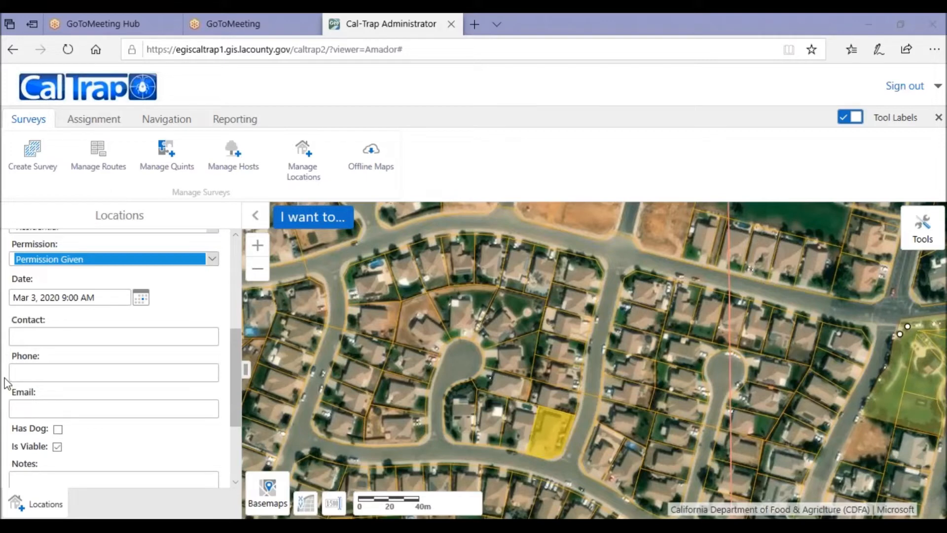
pyautogui.click(20, 335)
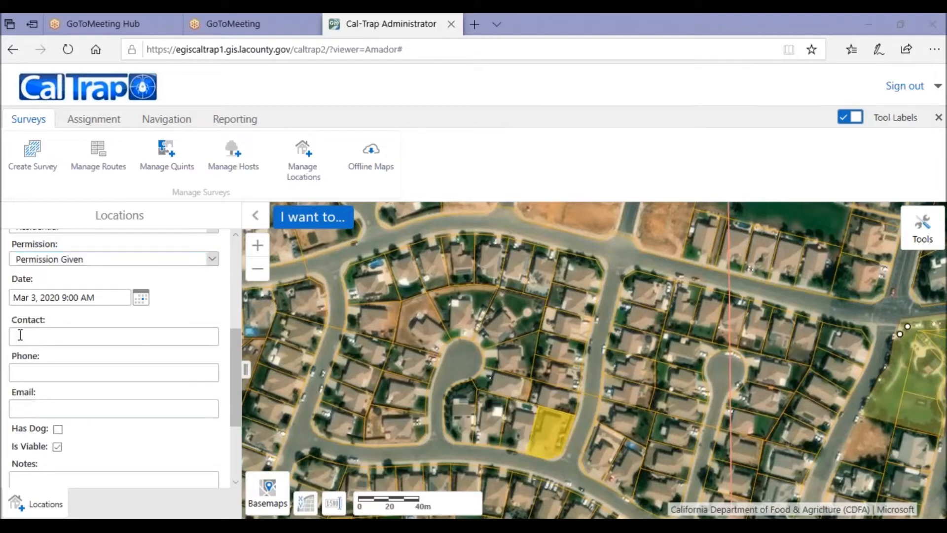
pyautogui.write('Mrs. Demo')
# Step: Mark the site as having a dog and enter Demo Note as its notes
pyautogui.scroll(-1, 24, 371)
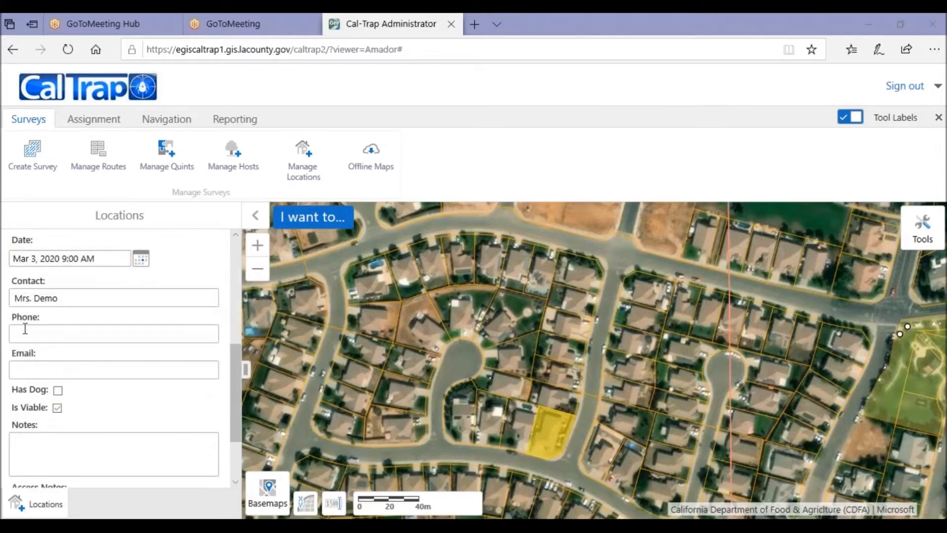
pyautogui.click(57, 390)
pyautogui.scroll(-1, 95, 406)
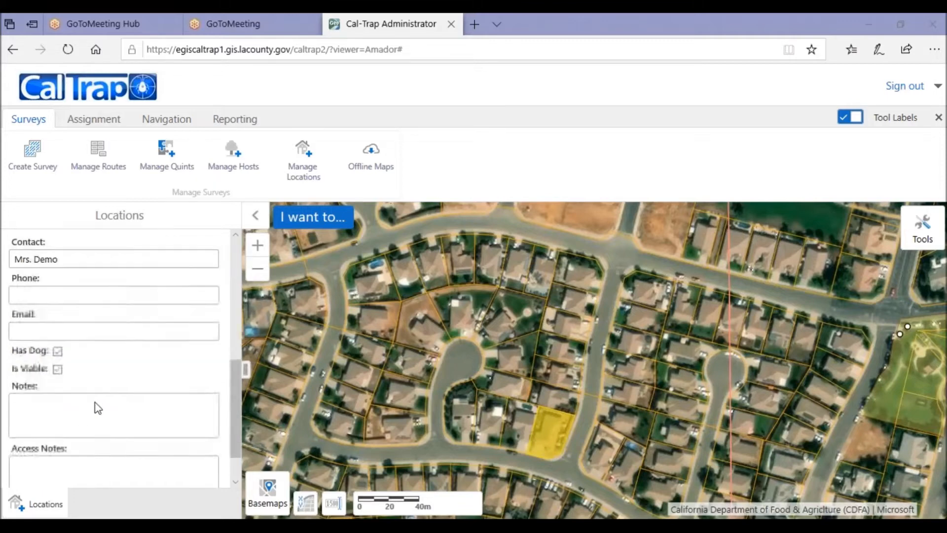
pyautogui.click(37, 402)
pyautogui.write('D')
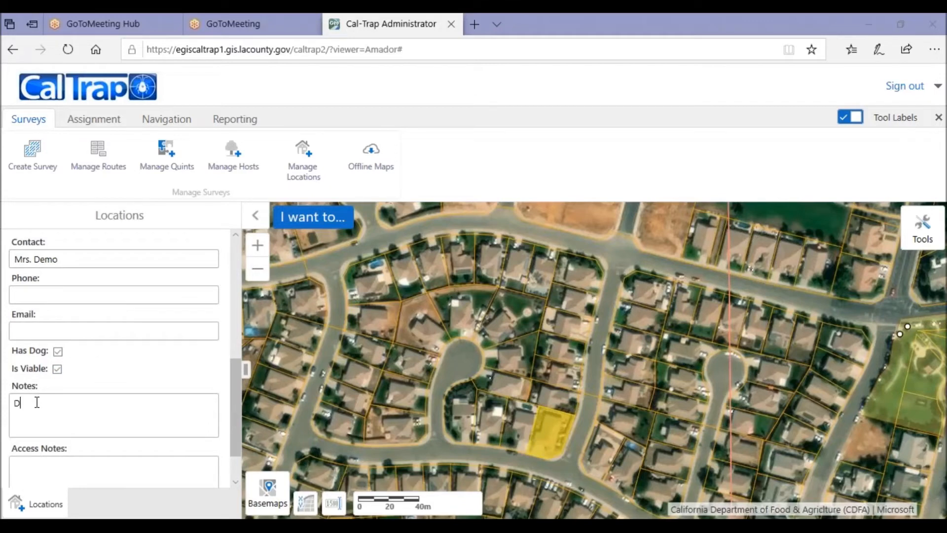
pyautogui.write('emo Note')
# Step: Enter Demo Access Note as the access notes and save the new site
pyautogui.click(34, 476)
pyautogui.write('Demo Access Note')
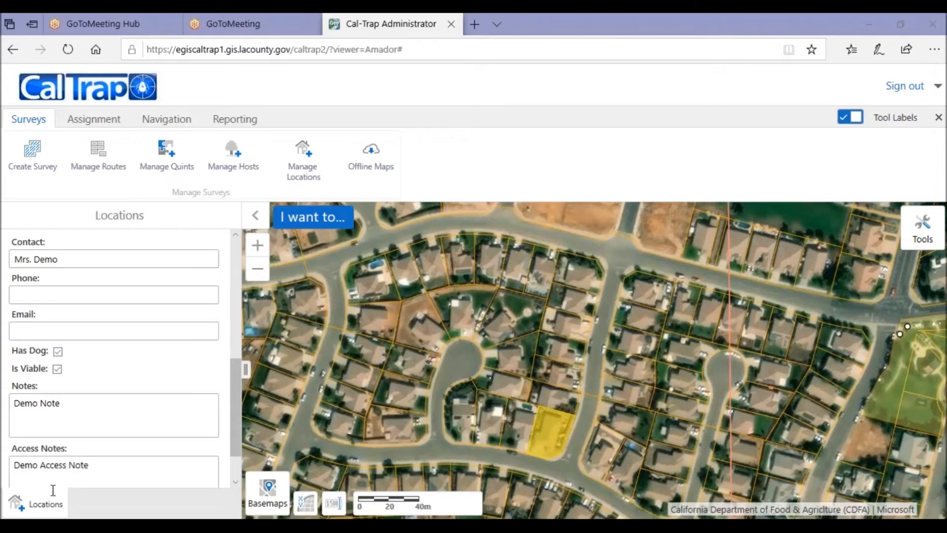
pyautogui.scroll(-2, 78, 466)
pyautogui.click(188, 472)
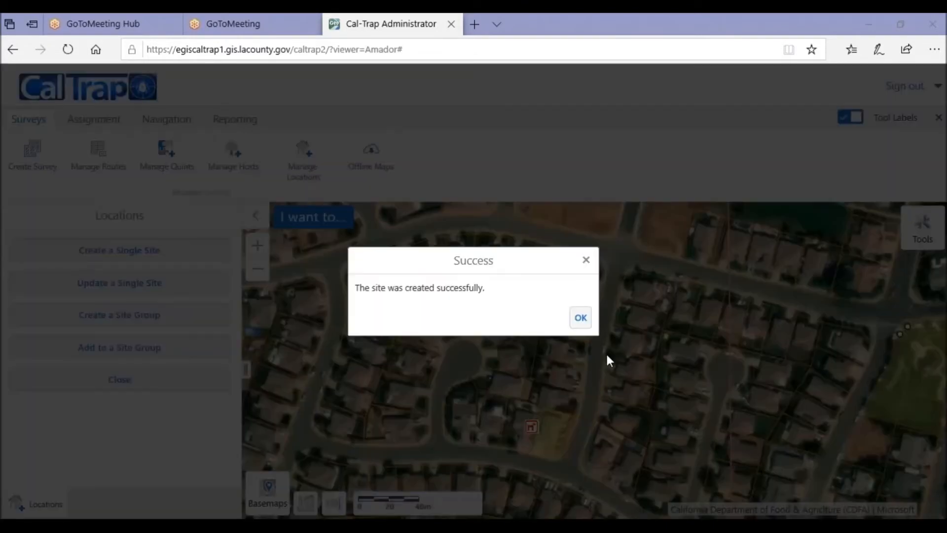
pyautogui.click(585, 319)
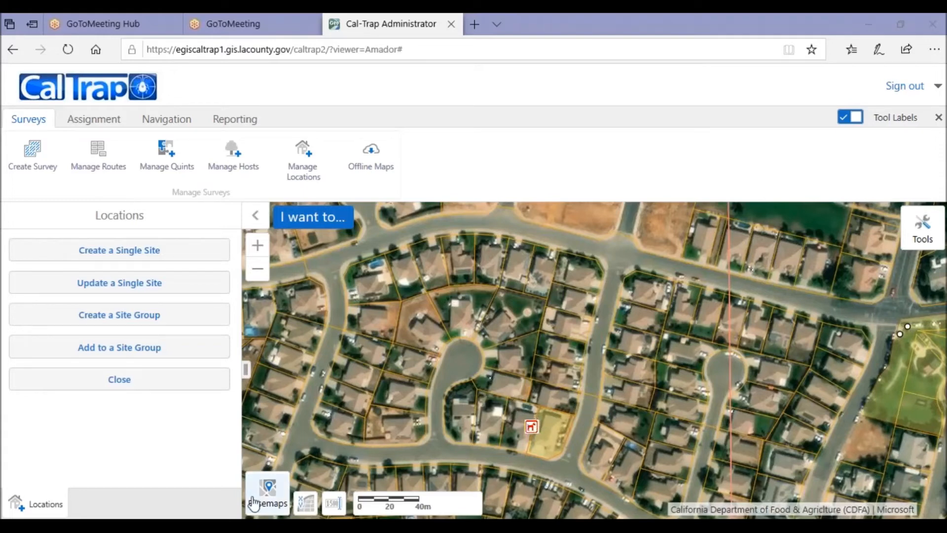
# Step: Update the Demo Site on its parcel, changing its permission to Permission Denied, and save the change
pyautogui.click(54, 285)
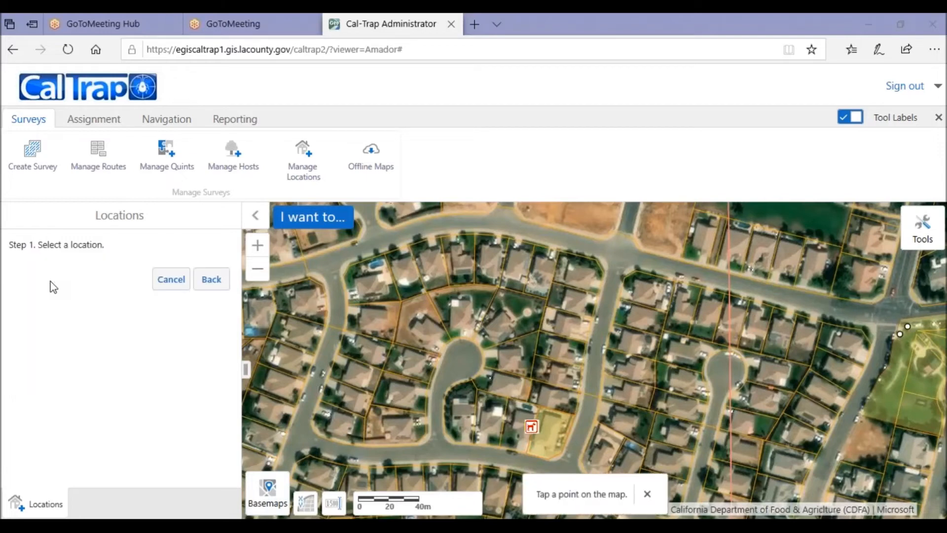
pyautogui.click(547, 430)
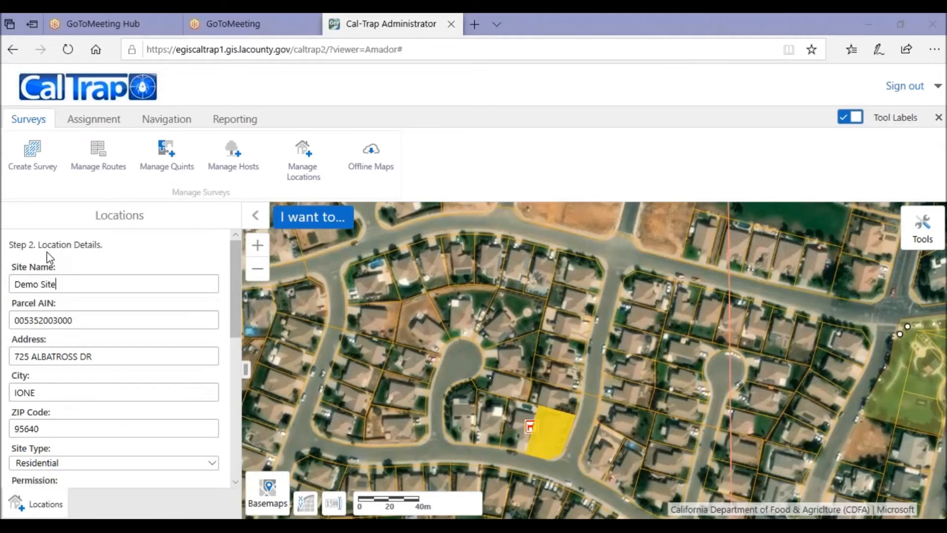
pyautogui.scroll(-4, 49, 257)
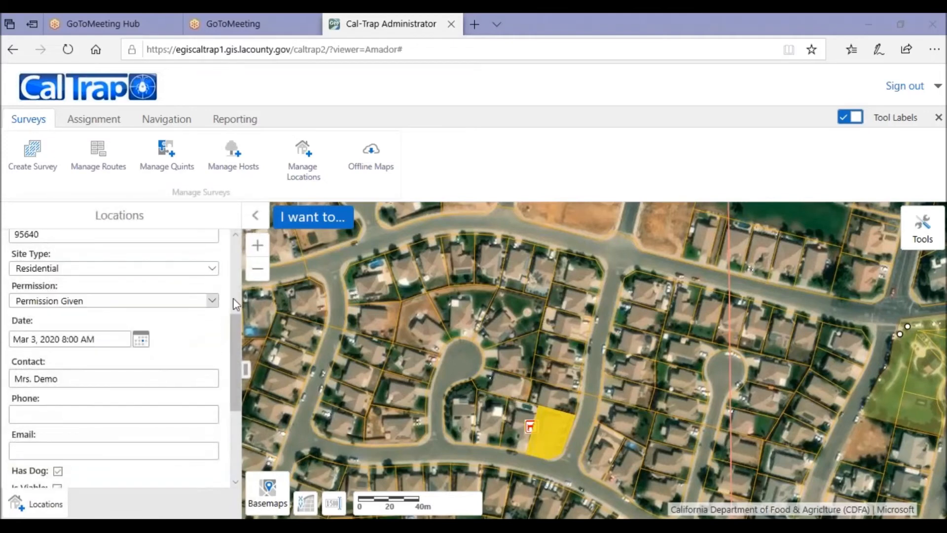
pyautogui.click(213, 300)
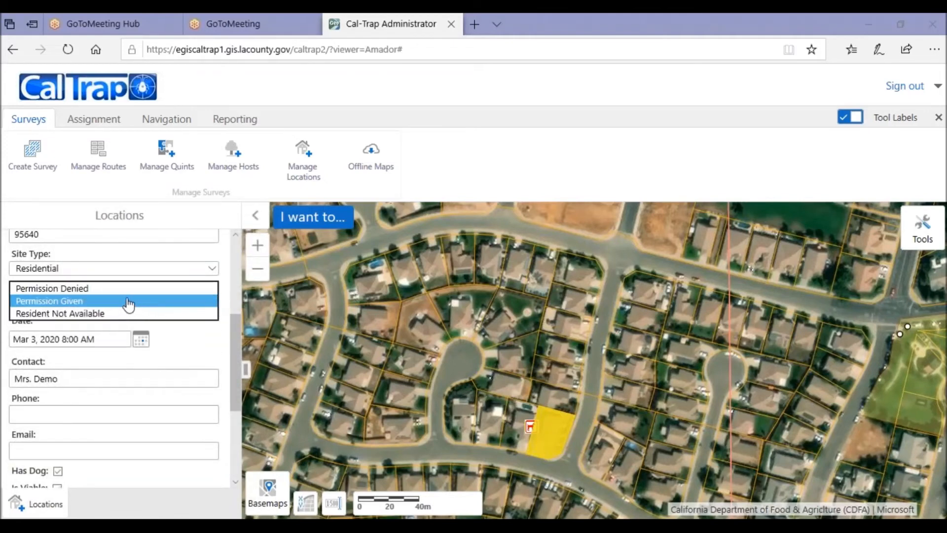
pyautogui.click(121, 289)
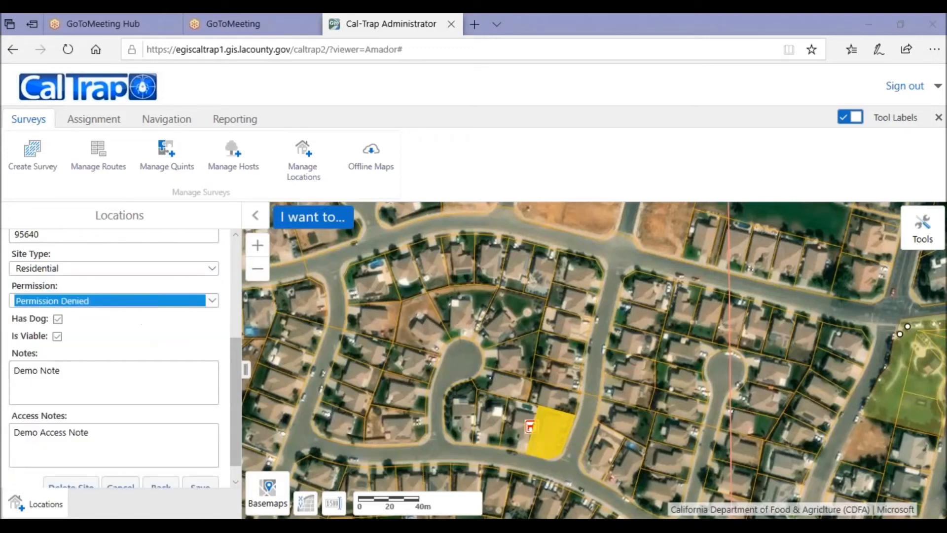
pyautogui.scroll(-1, 159, 327)
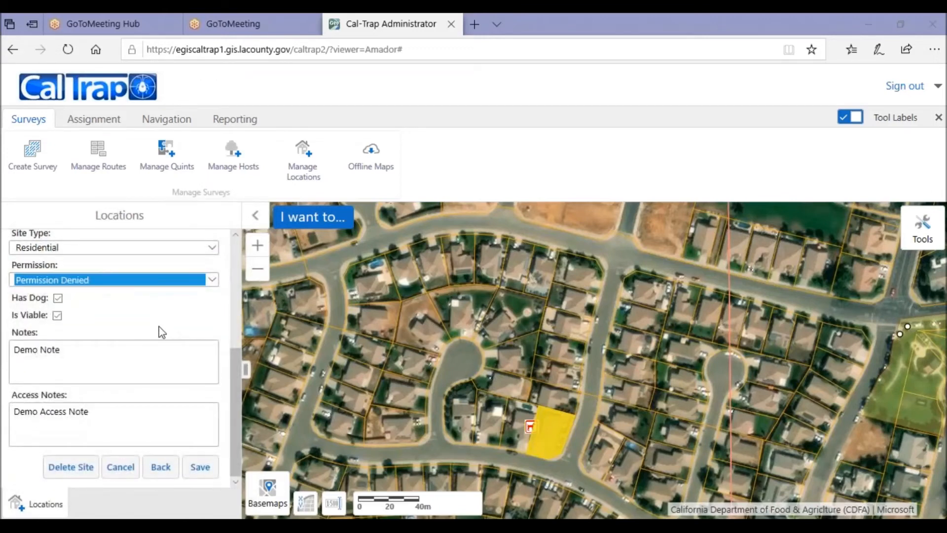
pyautogui.click(199, 467)
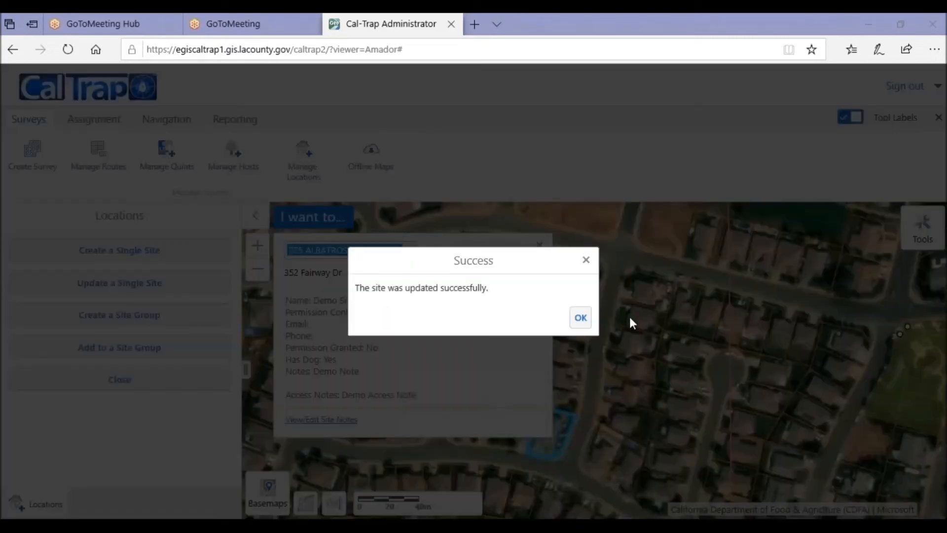
pyautogui.click(585, 318)
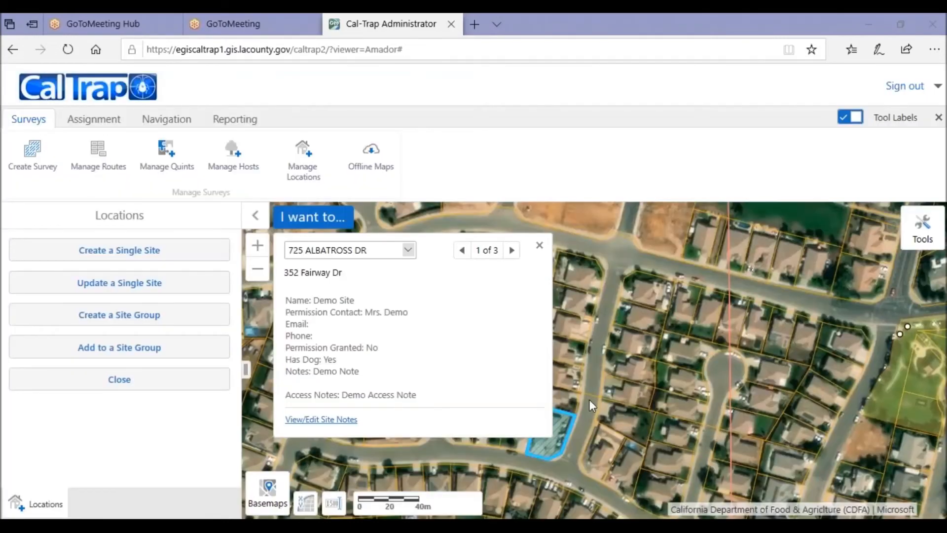
pyautogui.click(539, 246)
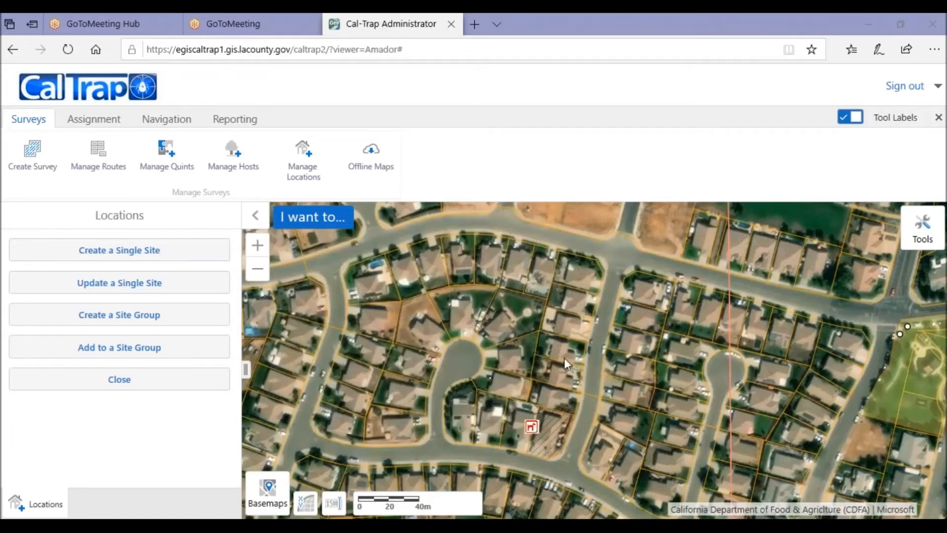
# Step: Zoom in on the updated site's parcel and review its site details
pyautogui.moveTo(564, 358); pyautogui.dragTo(563, 293)
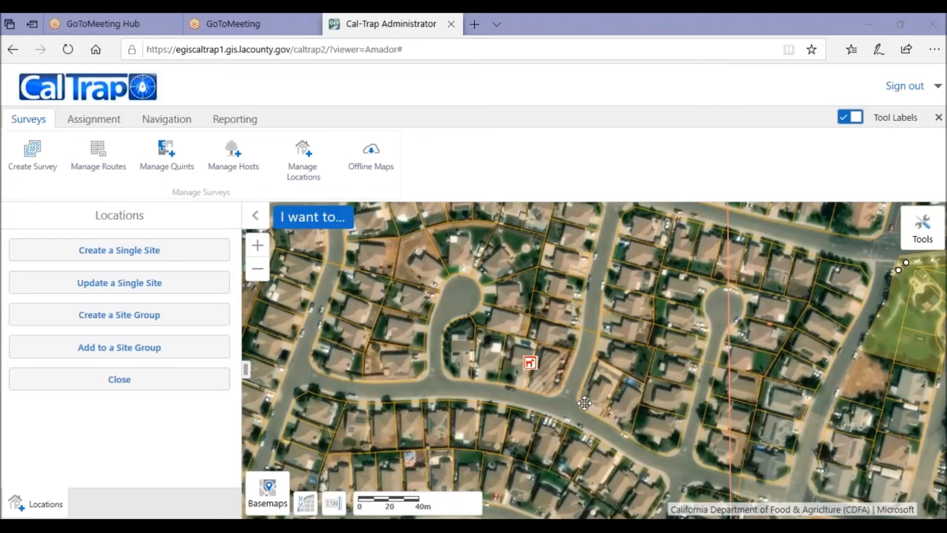
pyautogui.scroll(3, 584, 403)
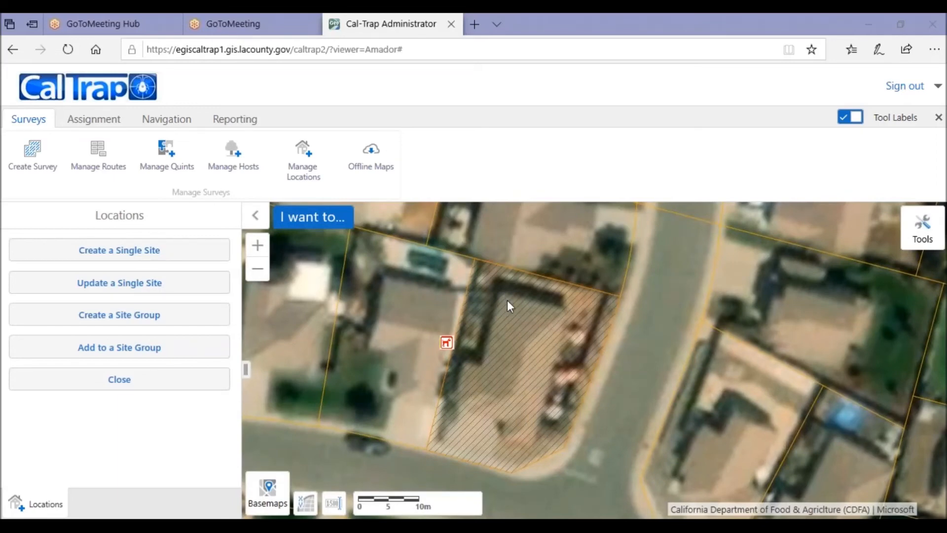
pyautogui.click(548, 408)
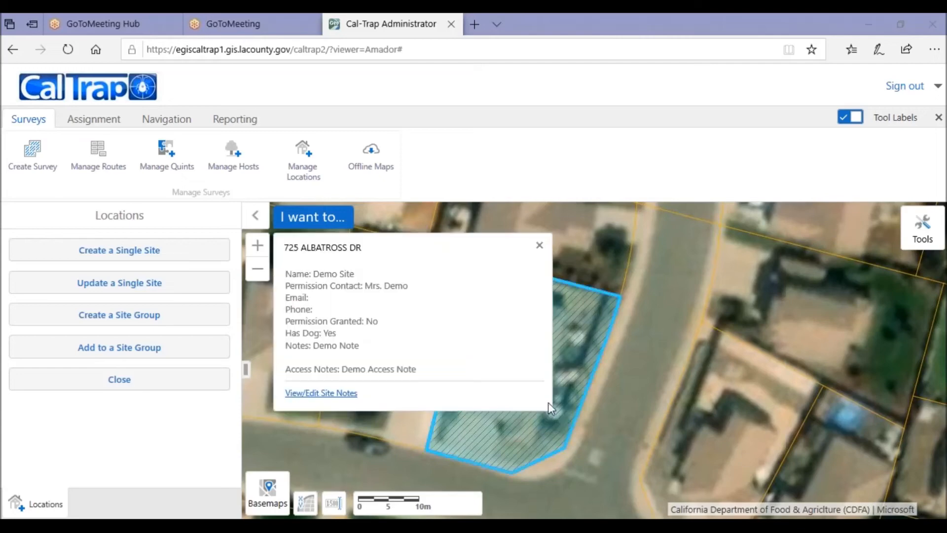
pyautogui.click(539, 246)
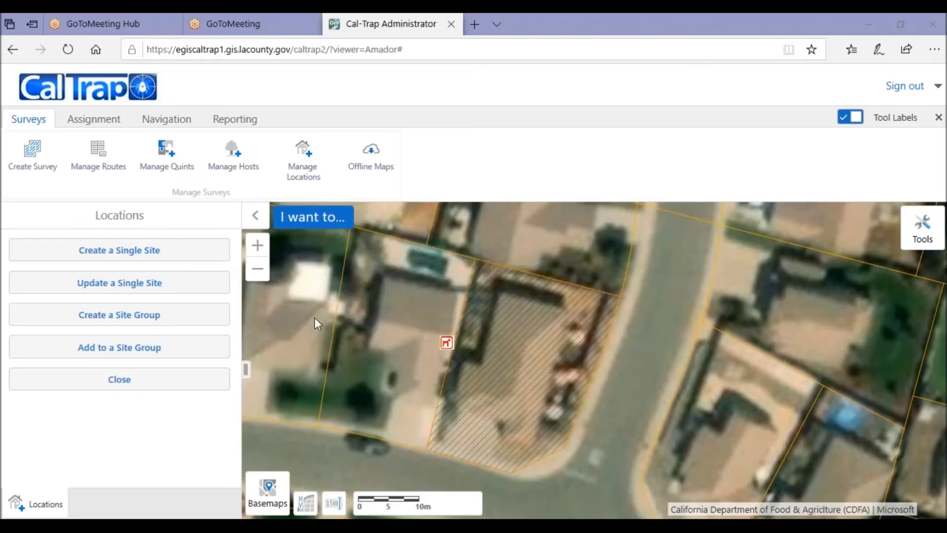
# Step: Delete the Demo Site from the parcel using the single-site update tool and confirm the deletion
pyautogui.click(58, 290)
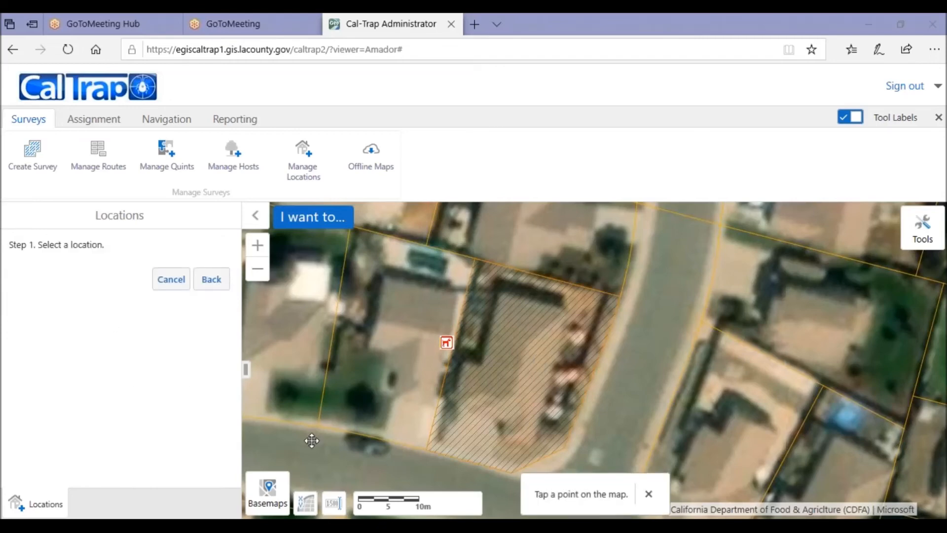
pyautogui.click(537, 362)
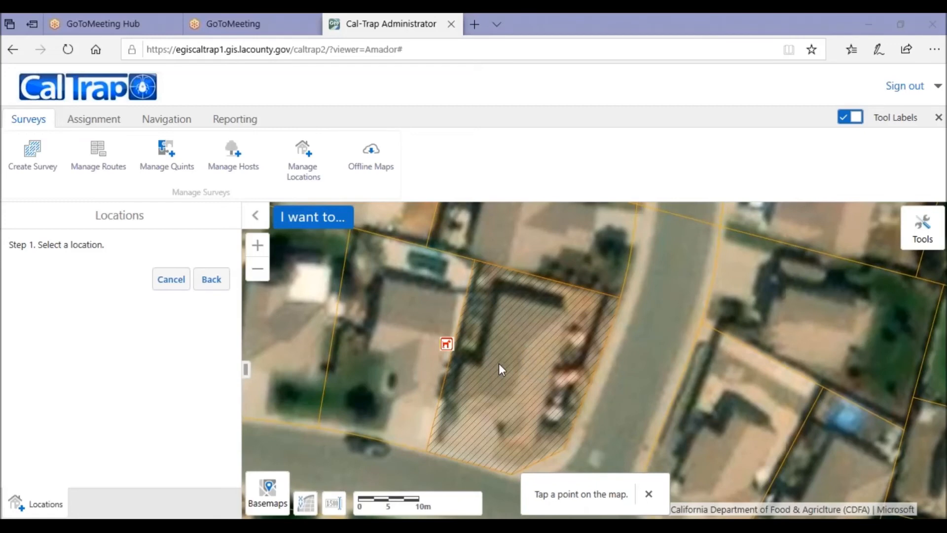
pyautogui.scroll(-4, 197, 350)
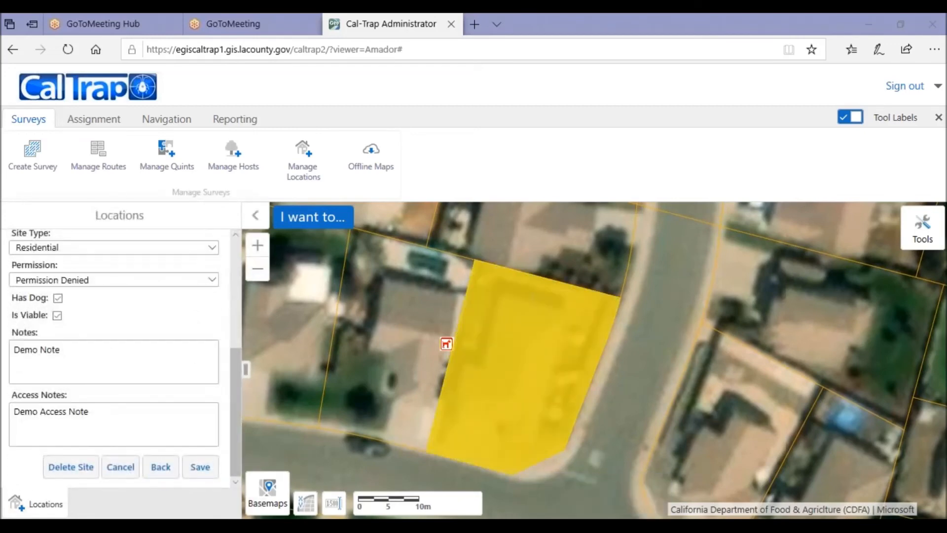
pyautogui.click(71, 469)
pyautogui.click(541, 319)
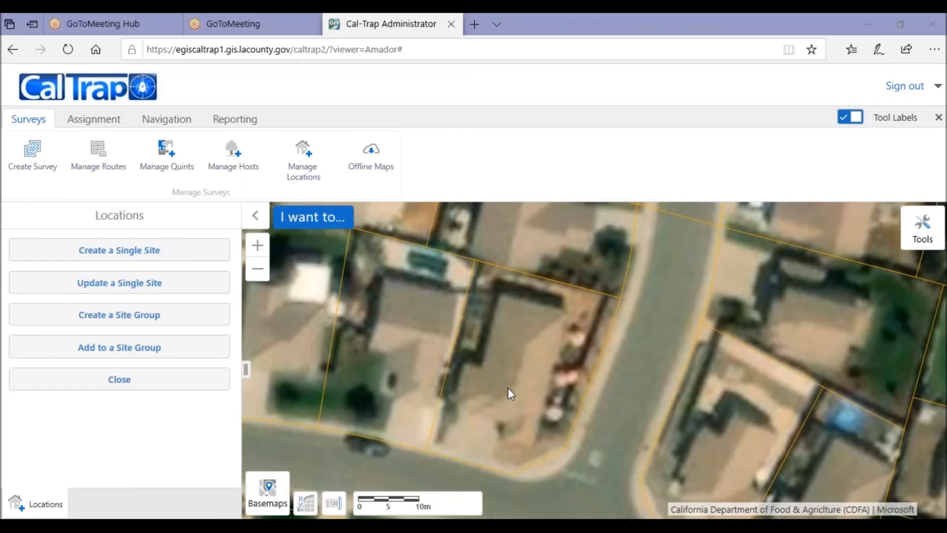
pyautogui.scroll(-3, 508, 386)
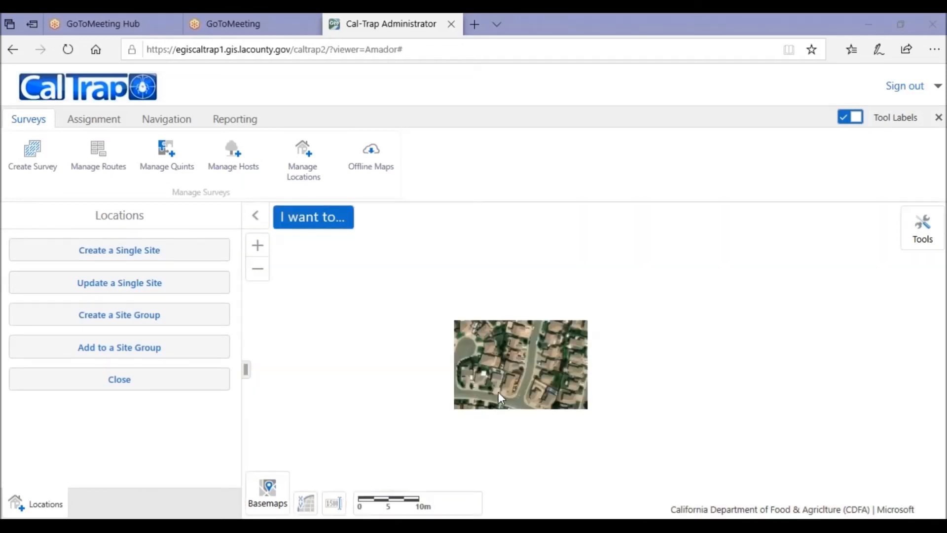